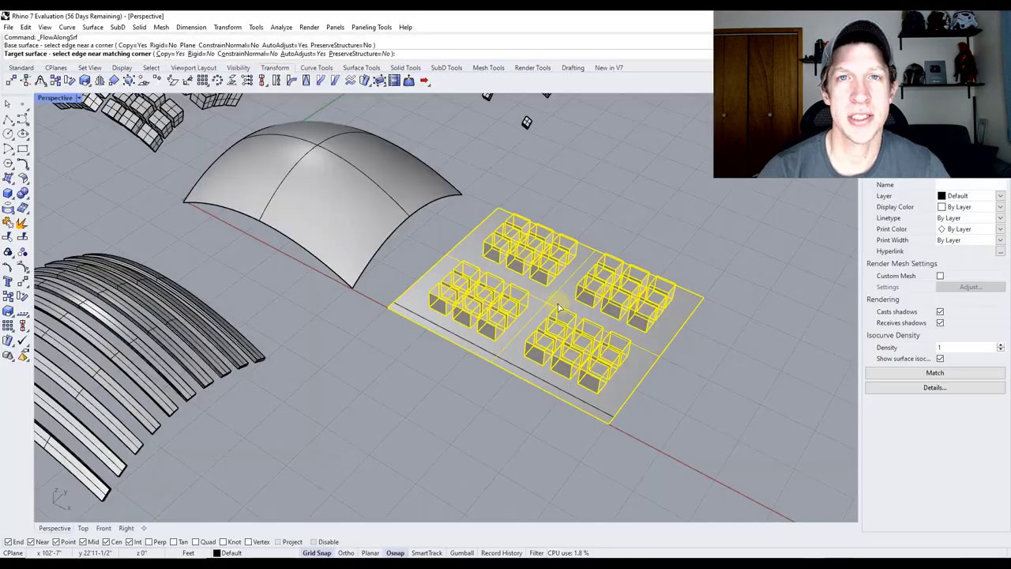
Step: Finish flowing the boxes onto the curved surface
{"action": "scroll", "coordinate": [271, 171], "scroll_direction": "down", "scroll_amount": 3}
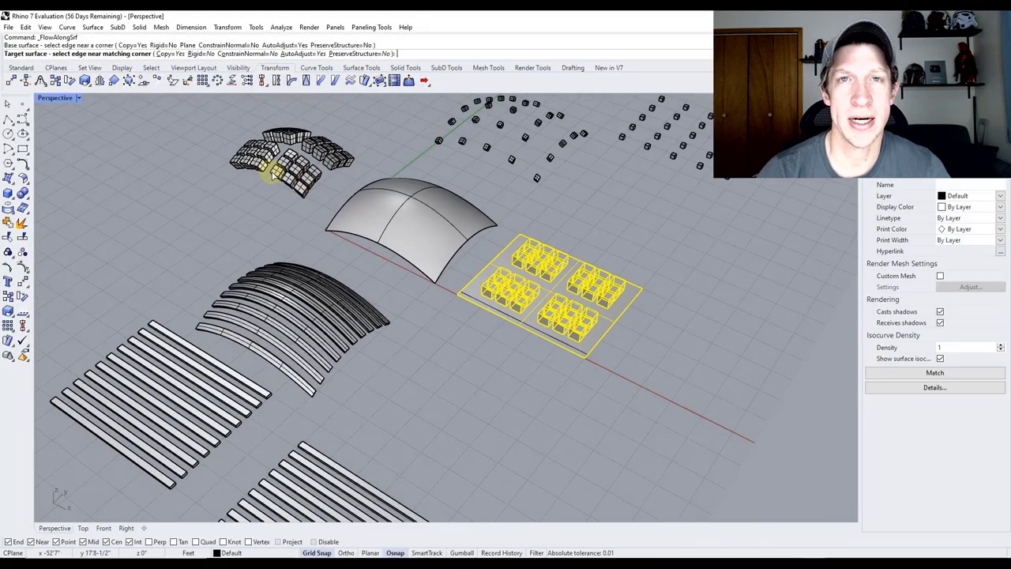
{"action": "scroll", "coordinate": [327, 241], "scroll_direction": "up", "scroll_amount": 4}
{"action": "left_click", "coordinate": [323, 249]}
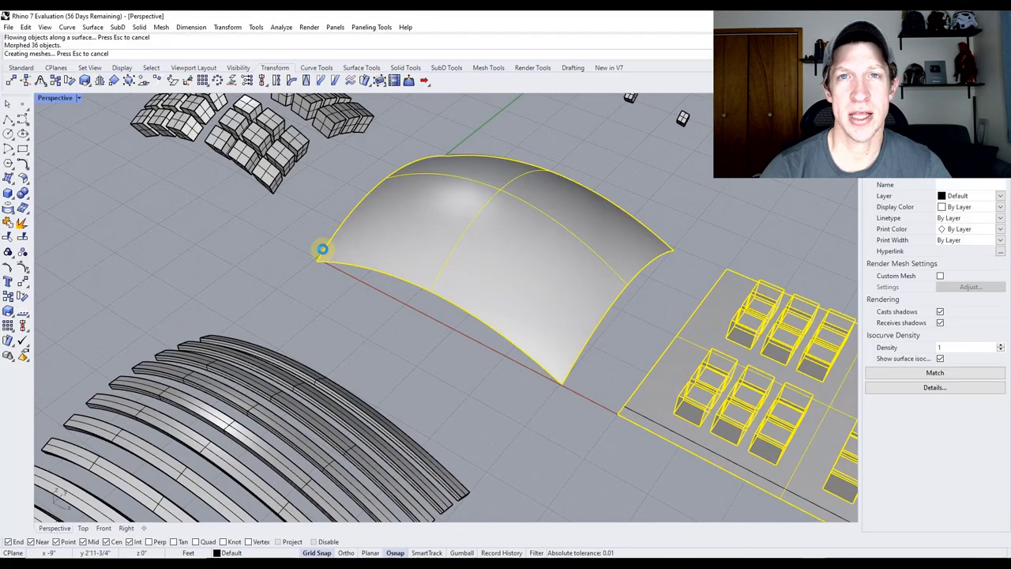
{"action": "right_click_drag", "start_coordinate": [505, 288], "coordinate": [487, 271]}
{"action": "scroll", "coordinate": [553, 197], "scroll_direction": "down", "scroll_amount": 4}
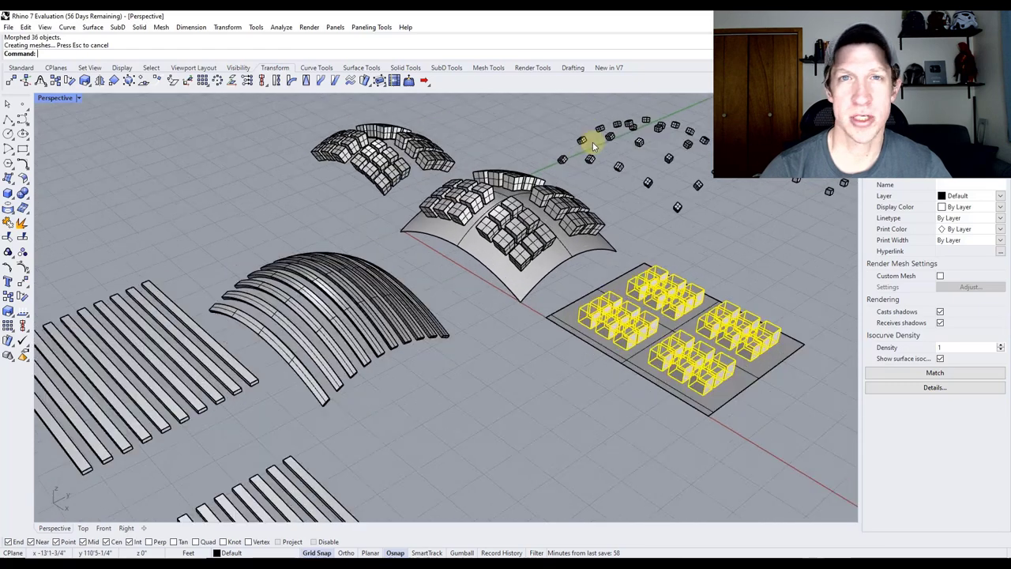
{"action": "scroll", "coordinate": [526, 237], "scroll_direction": "up", "scroll_amount": 5}
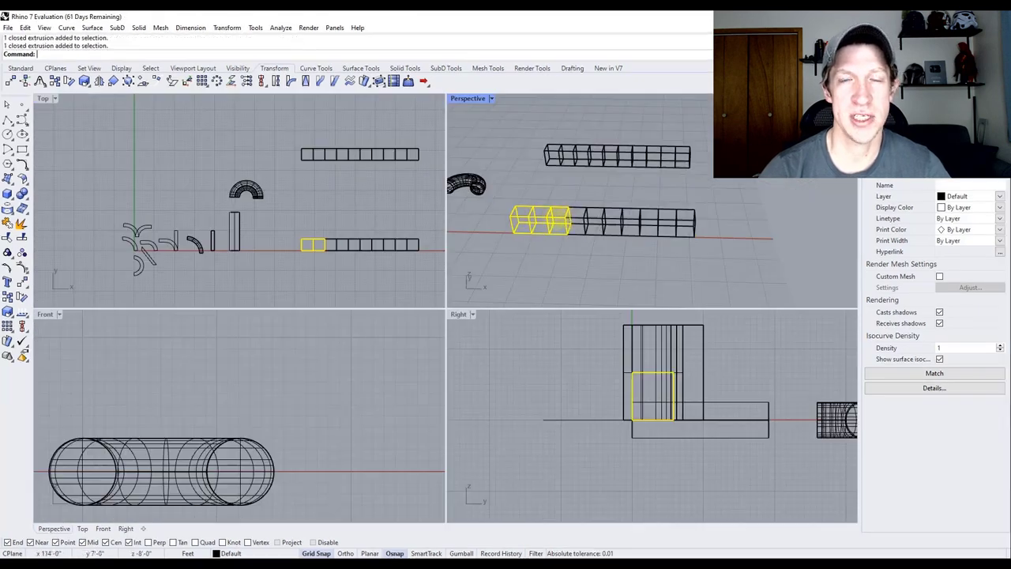
Step: Bend the box extrusions along a short spine with the Bend command
{"action": "left_click_drag", "start_coordinate": [570, 191], "coordinate": [747, 278]}
{"action": "type", "text": "bend"}
{"action": "key", "text": "Return"}
{"action": "left_click", "coordinate": [518, 229]}
{"action": "left_click", "coordinate": [601, 248]}
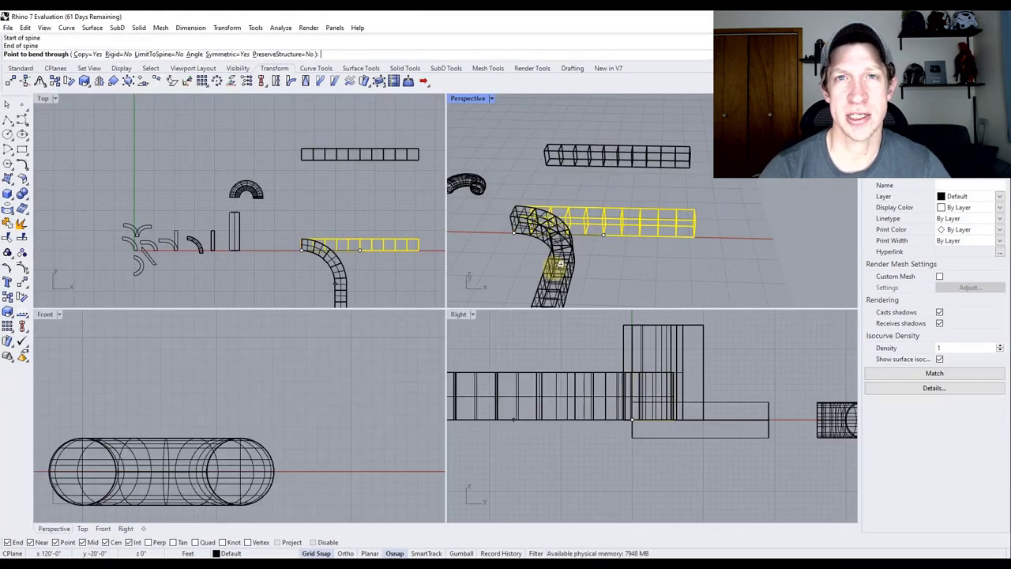
{"action": "scroll", "coordinate": [557, 269], "scroll_direction": "down", "scroll_amount": 3}
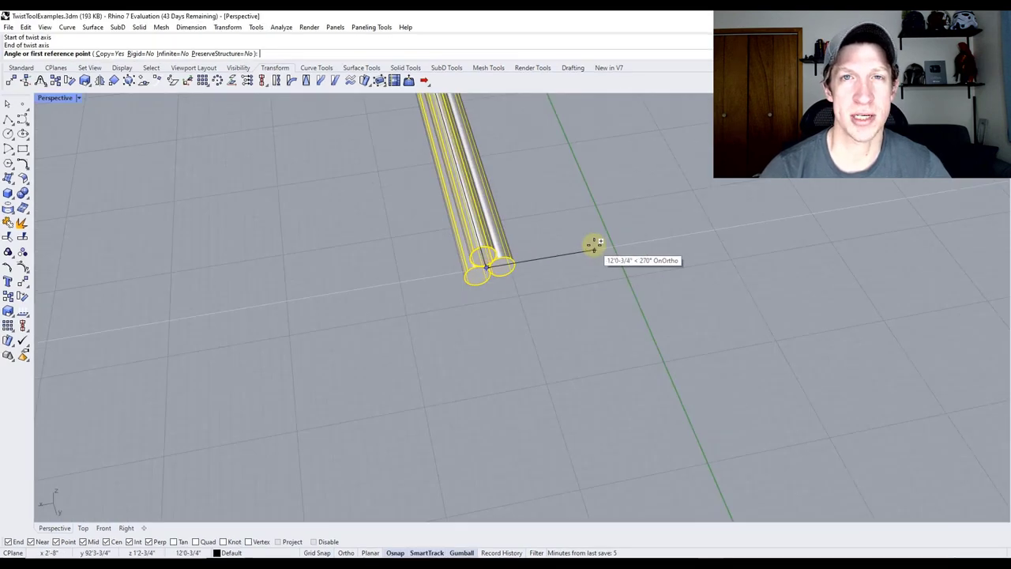
Step: Twist the tubes into a rope between two reference points
{"action": "left_click", "coordinate": [539, 332]}
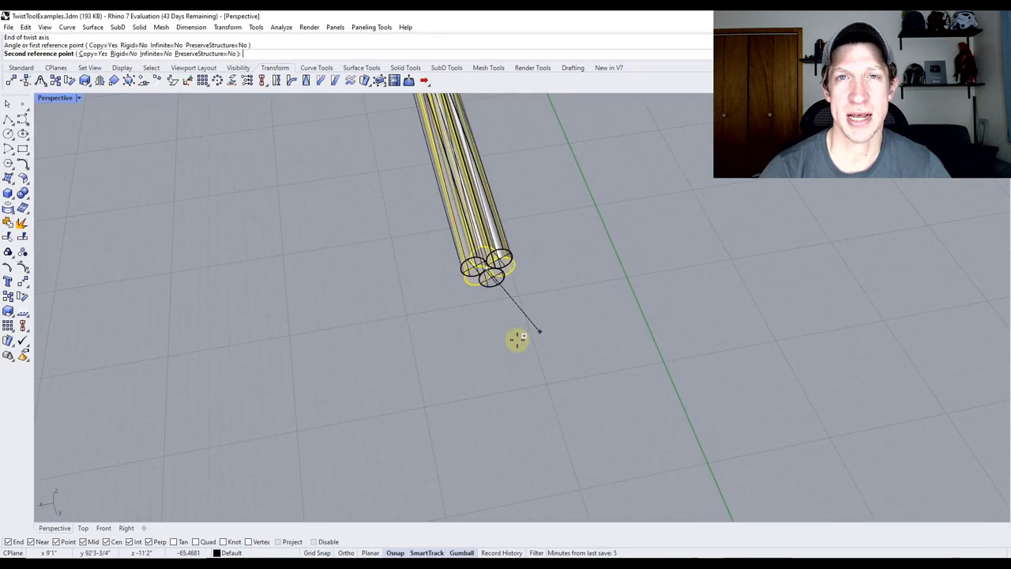
{"action": "left_click", "coordinate": [335, 346]}
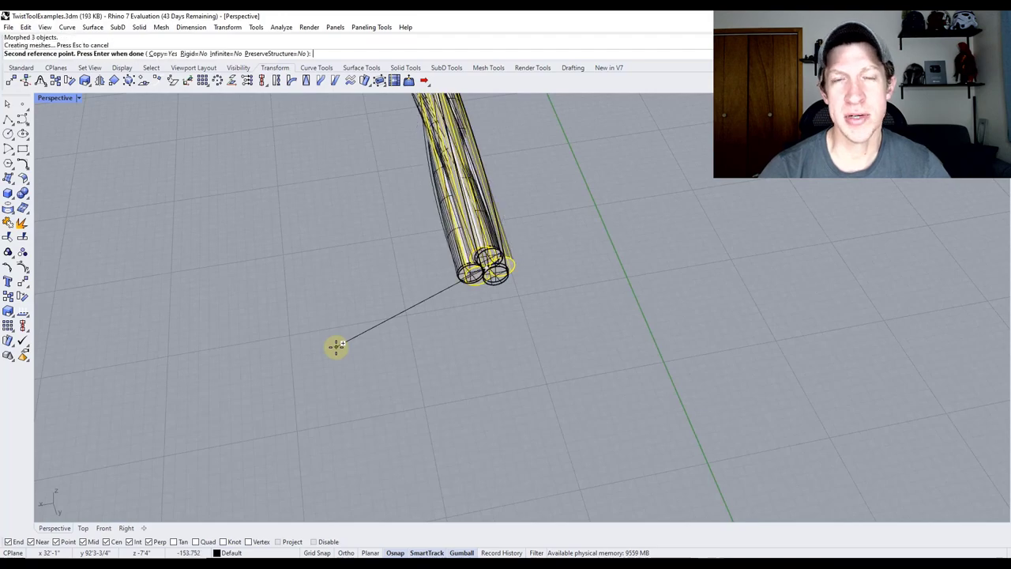
{"action": "key", "text": "Return"}
Step: Move the twisted rope polysurface aside and view it alongside the straight tubes
{"action": "right_click_drag", "start_coordinate": [377, 321], "coordinate": [451, 302]}
{"action": "left_click", "coordinate": [505, 234]}
{"action": "left_click", "coordinate": [509, 237]}
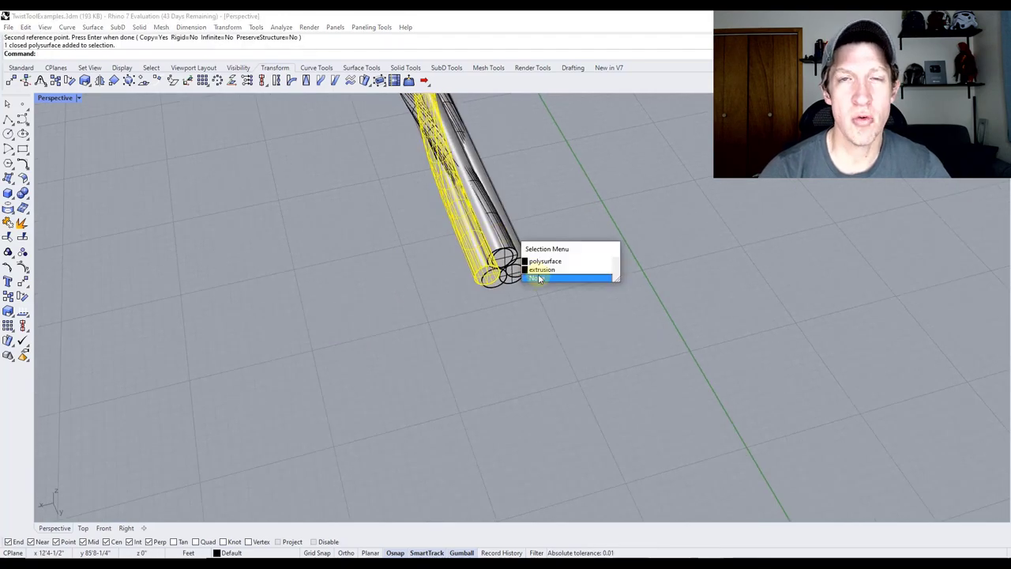
{"action": "left_click", "coordinate": [547, 263]}
{"action": "scroll", "coordinate": [513, 253], "scroll_direction": "down", "scroll_amount": 5}
{"action": "left_click_drag", "start_coordinate": [451, 232], "coordinate": [413, 237]}
{"action": "scroll", "coordinate": [429, 316], "scroll_direction": "up", "scroll_amount": 5}
{"action": "left_click", "coordinate": [429, 316]}
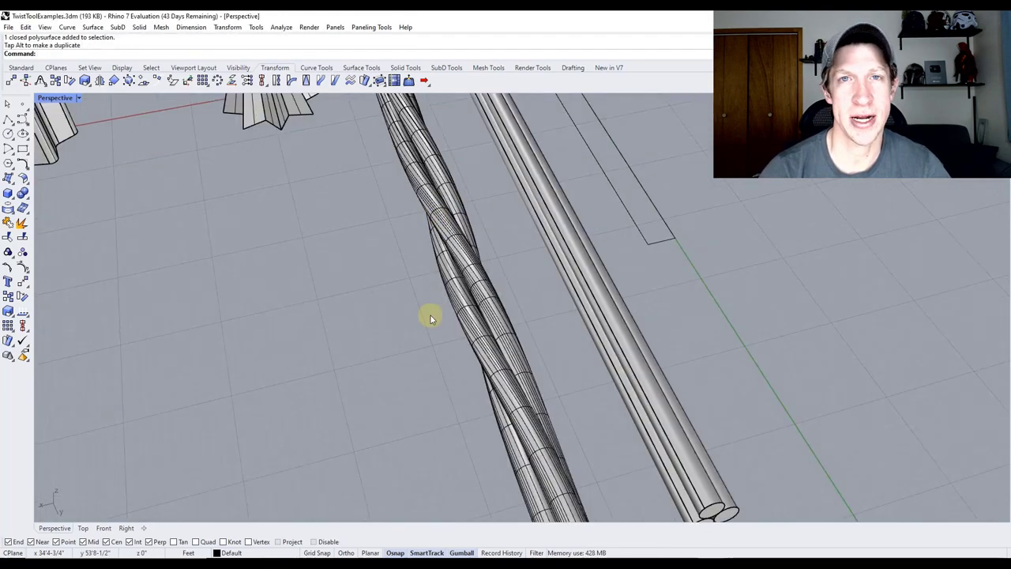
{"action": "right_click_drag", "start_coordinate": [429, 316], "coordinate": [535, 264]}
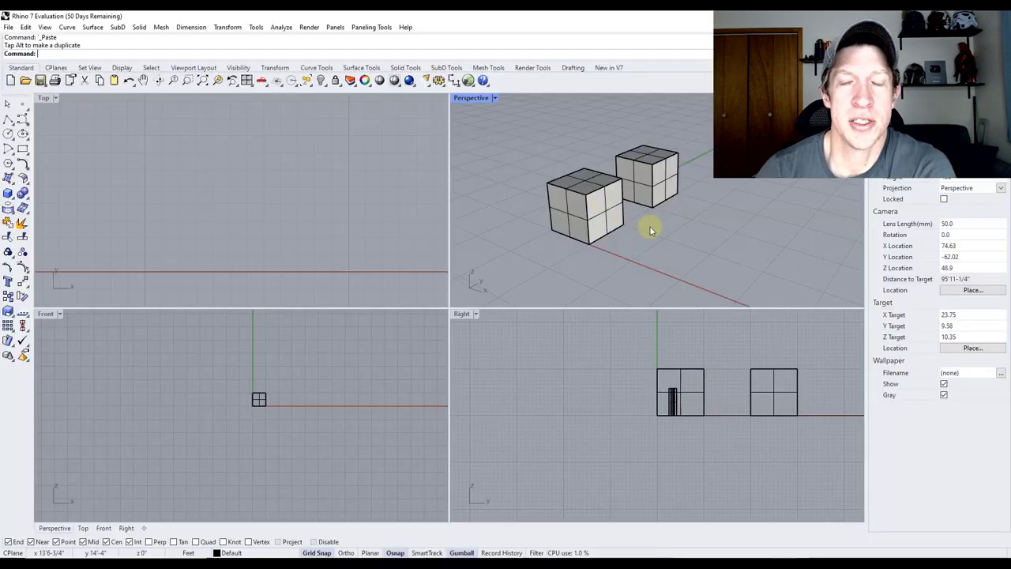
Step: Drag a copy of the cube to the right, completing a row of three cubes
{"action": "left_click_drag", "start_coordinate": [767, 390], "coordinate": [851, 387]}
{"action": "key", "text": "alt"}
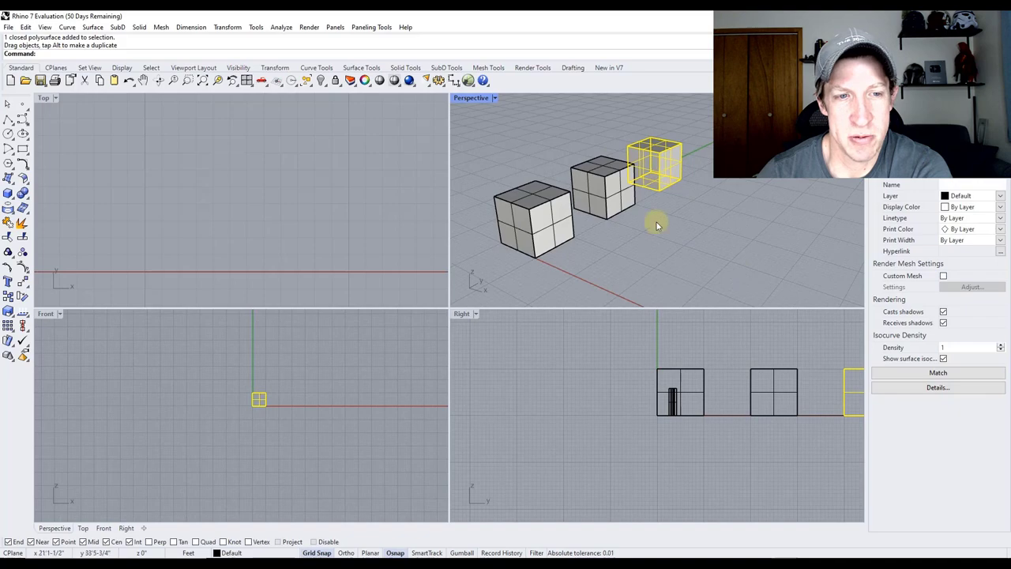
Step: Array the torus into a grid of 3 columns by 6 rows spaced 22 apart
{"action": "left_click", "coordinate": [668, 255]}
{"action": "key", "text": "ctrl+a"}
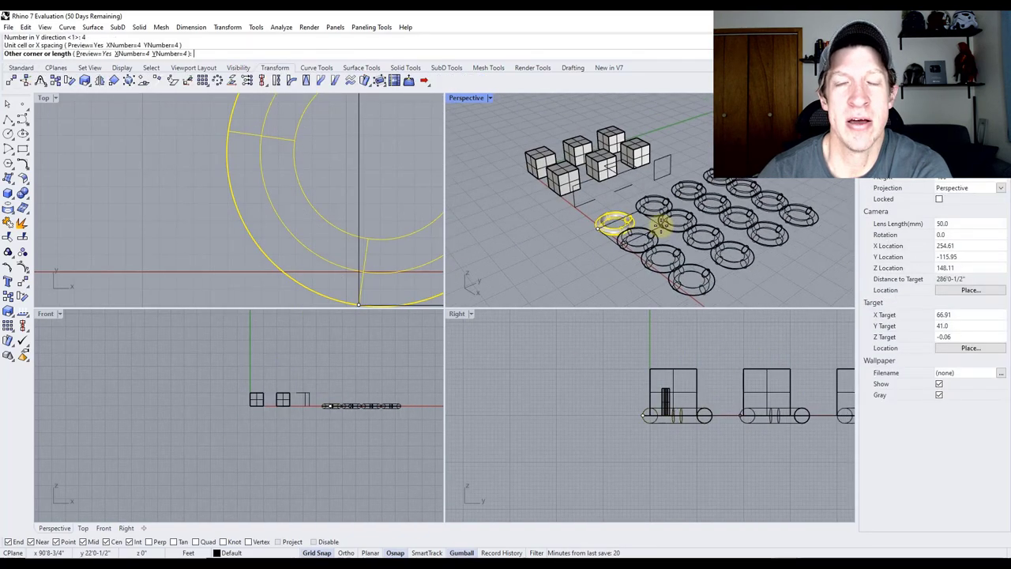
{"action": "left_click", "coordinate": [681, 228]}
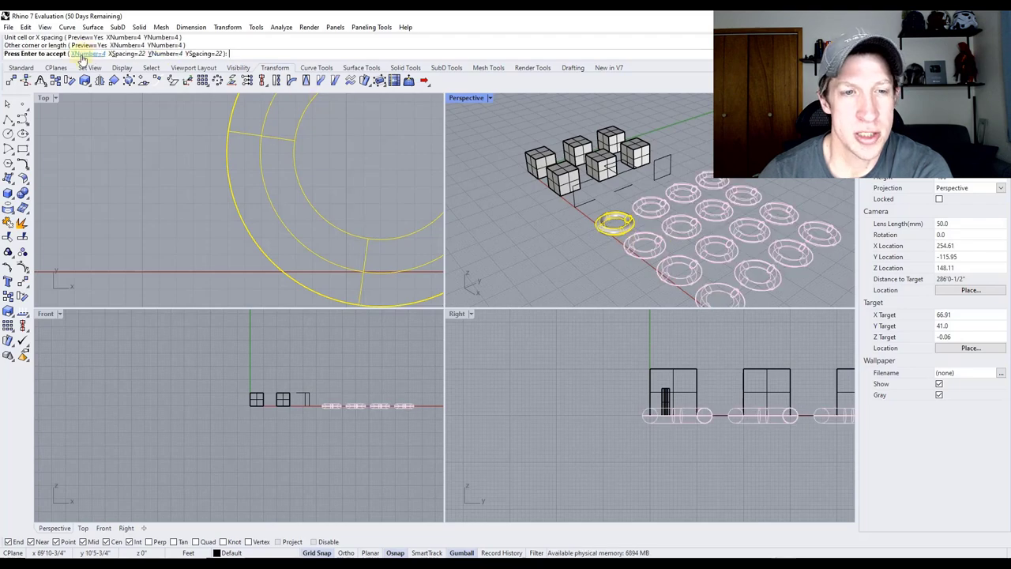
{"action": "left_click", "coordinate": [81, 55]}
{"action": "type", "text": "3"}
{"action": "key", "text": "Return"}
{"action": "left_click", "coordinate": [162, 54]}
{"action": "type", "text": "6"}
{"action": "key", "text": "Return"}
{"action": "left_click", "coordinate": [126, 54]}
{"action": "type", "text": "22"}
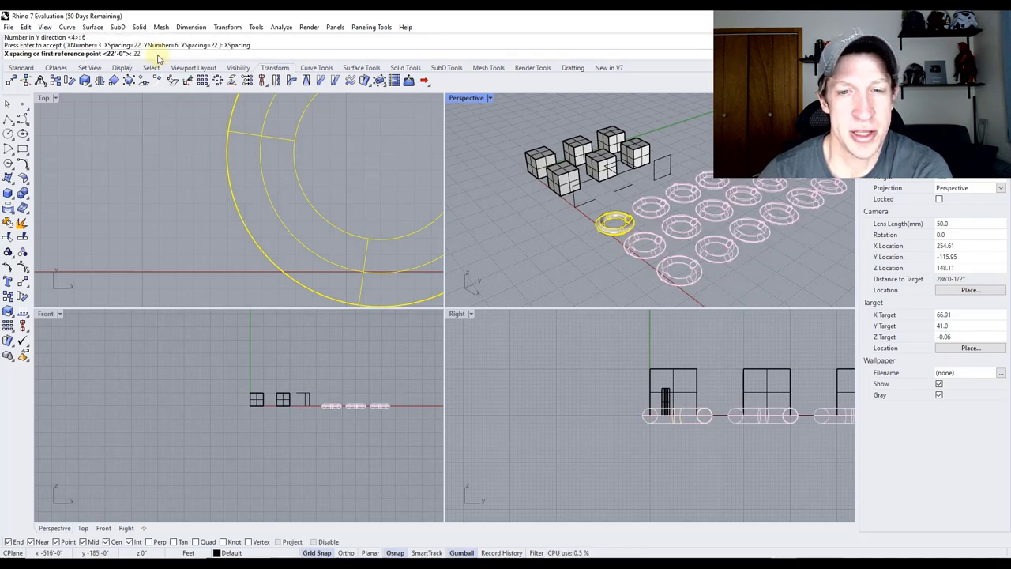
{"action": "key", "text": "Return"}
{"action": "key", "text": "Return"}
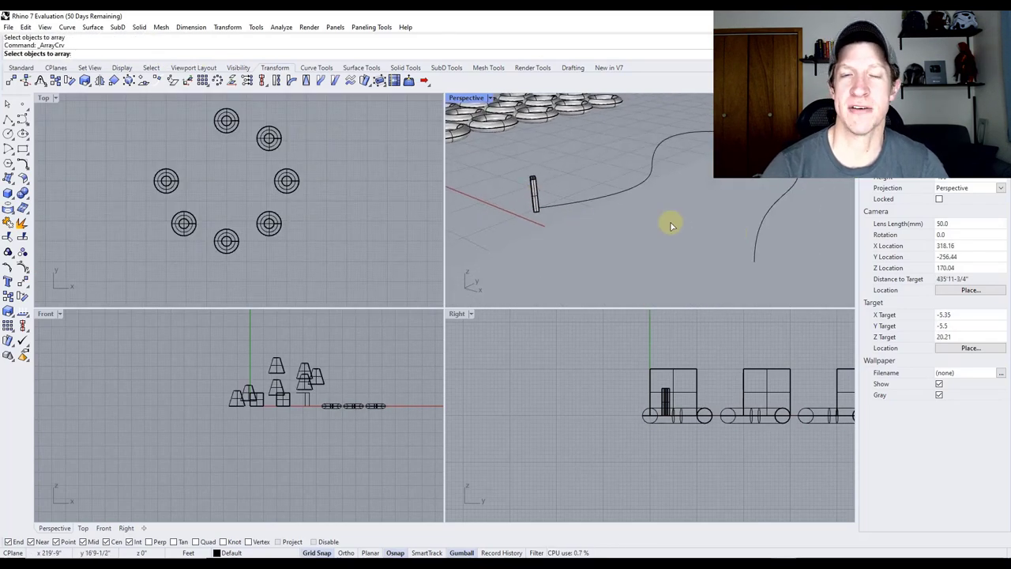
{"action": "left_click", "coordinate": [533, 194]}
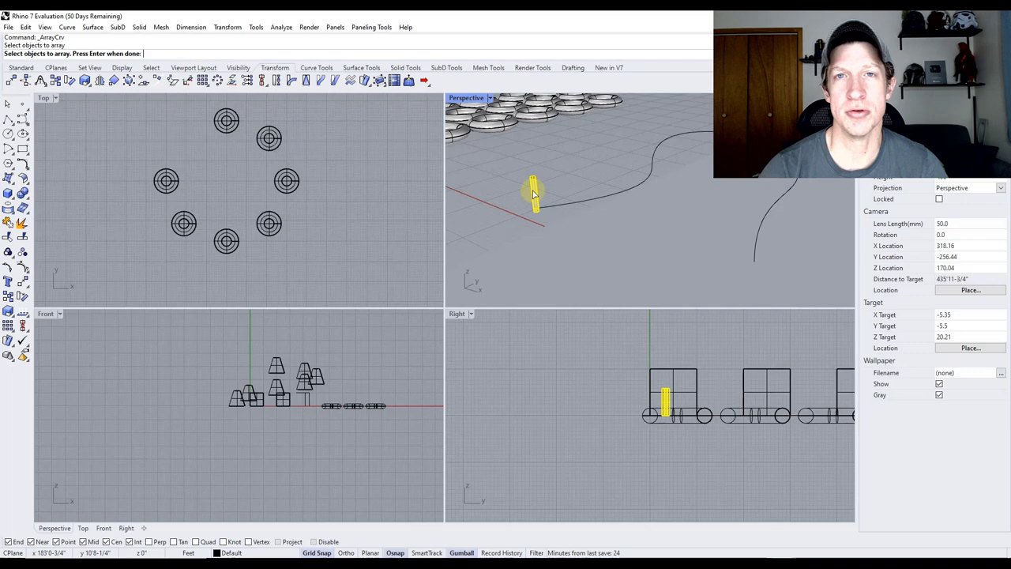
Step: Array the post along the curve, changing from 24 items to a distance spacing of 12
{"action": "key", "text": "Return"}
{"action": "left_click", "coordinate": [548, 203]}
{"action": "right_click_drag", "start_coordinate": [548, 203], "coordinate": [682, 163]}
{"action": "type", "text": "24"}
{"action": "key", "text": "Return"}
{"action": "left_click", "coordinate": [194, 45]}
{"action": "type", "text": "12"}
{"action": "key", "text": "Return"}
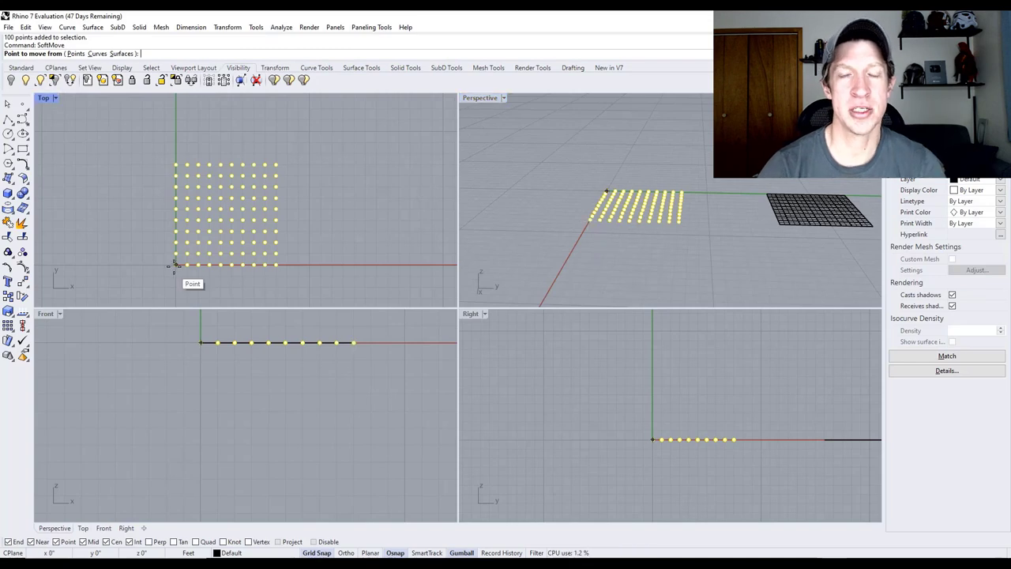
Step: Soft-move the grid points from the corner to lift them into a peak
{"action": "left_click", "coordinate": [175, 265]}
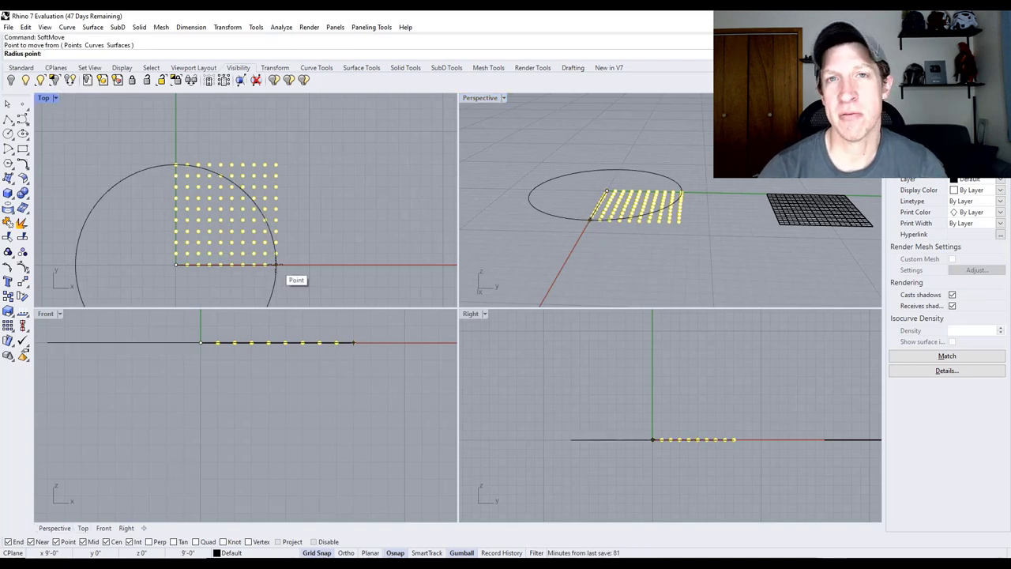
{"action": "left_click", "coordinate": [277, 265]}
{"action": "left_click", "coordinate": [601, 133]}
{"action": "key", "text": "Return"}
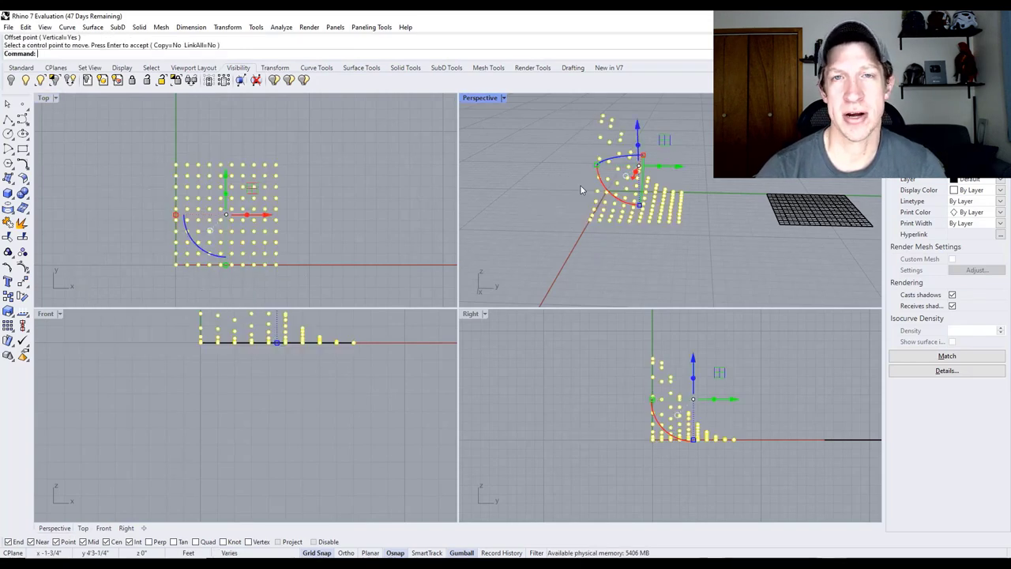
{"action": "right_click_drag", "start_coordinate": [581, 185], "coordinate": [553, 119]}
{"action": "key", "text": "Escape"}
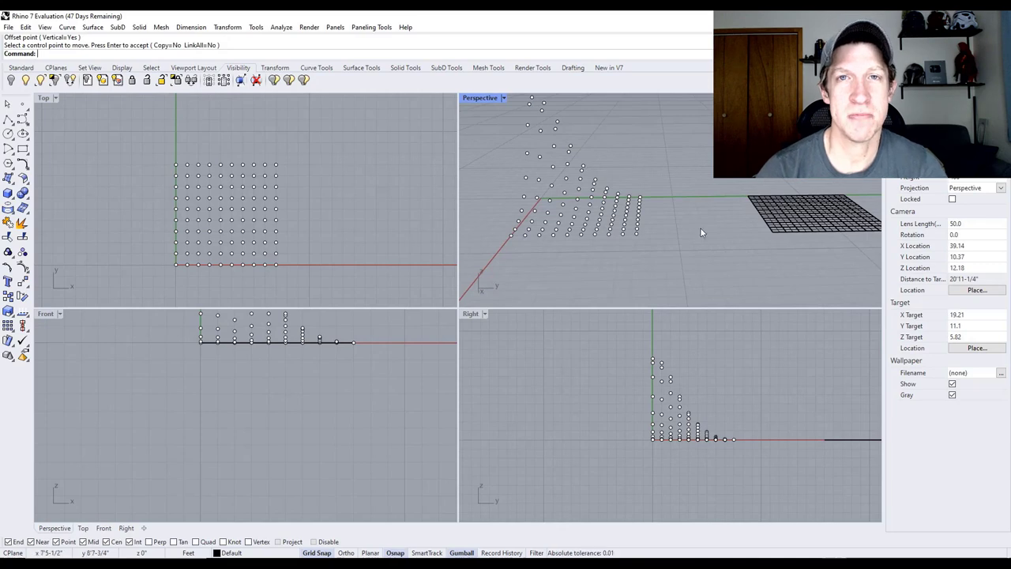
{"action": "right_click_drag", "start_coordinate": [702, 231], "coordinate": [554, 163]}
Step: Run Panel 2D Grid from Paneling from Grid on all grid points, skipping a base surface
{"action": "left_click_drag", "start_coordinate": [553, 138], "coordinate": [677, 279]}
{"action": "left_click", "coordinate": [371, 27]}
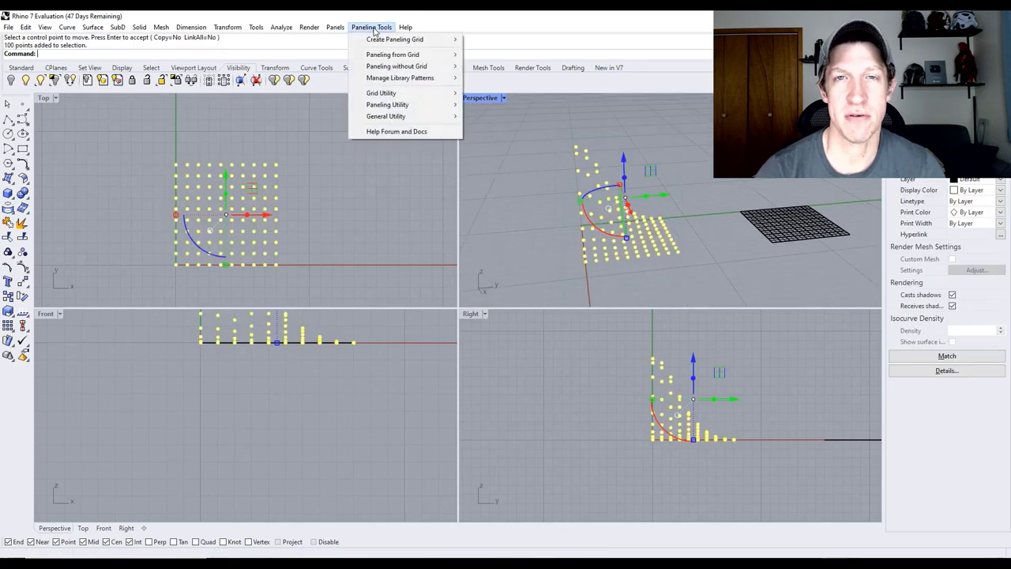
{"action": "mouse_move", "coordinate": [392, 54]}
{"action": "left_click", "coordinate": [494, 56]}
{"action": "key", "text": "Return"}
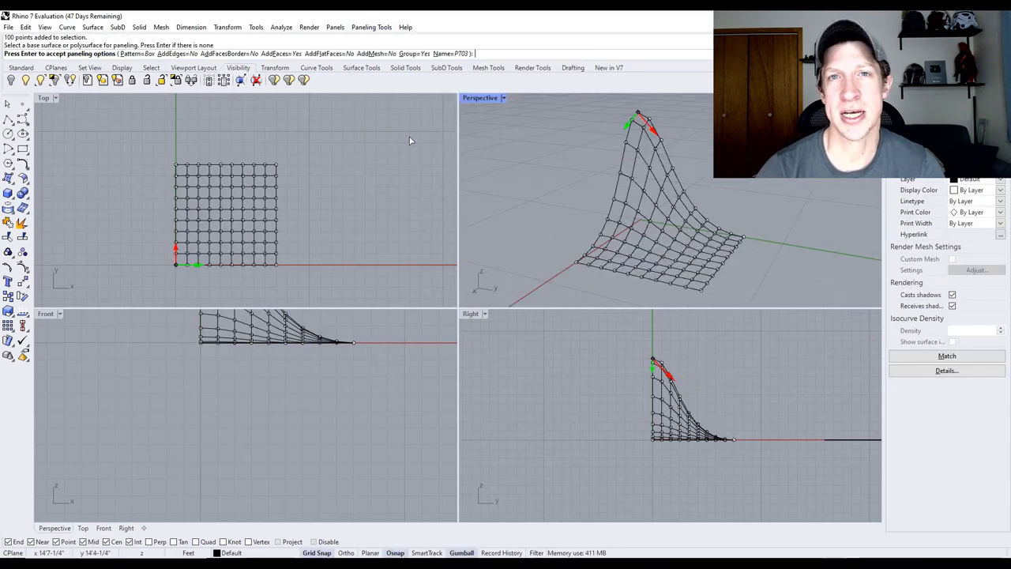
Step: Preview Wave, Diamond and Triangle patterns, then accept the Hexagon paneling
{"action": "left_click", "coordinate": [133, 53]}
{"action": "left_click", "coordinate": [126, 54]}
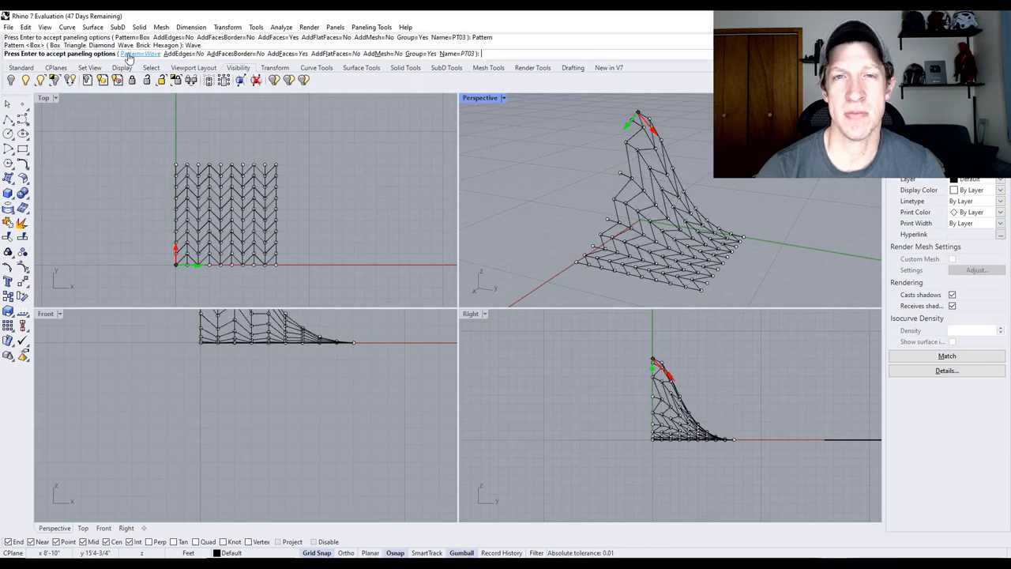
{"action": "left_click", "coordinate": [132, 54]}
{"action": "left_click", "coordinate": [108, 54]}
{"action": "left_click", "coordinate": [133, 54]}
{"action": "left_click", "coordinate": [92, 54]}
{"action": "left_click", "coordinate": [133, 53]}
{"action": "left_click", "coordinate": [183, 54]}
{"action": "right_click_drag", "start_coordinate": [695, 206], "coordinate": [705, 247]}
{"action": "key", "text": "Return"}
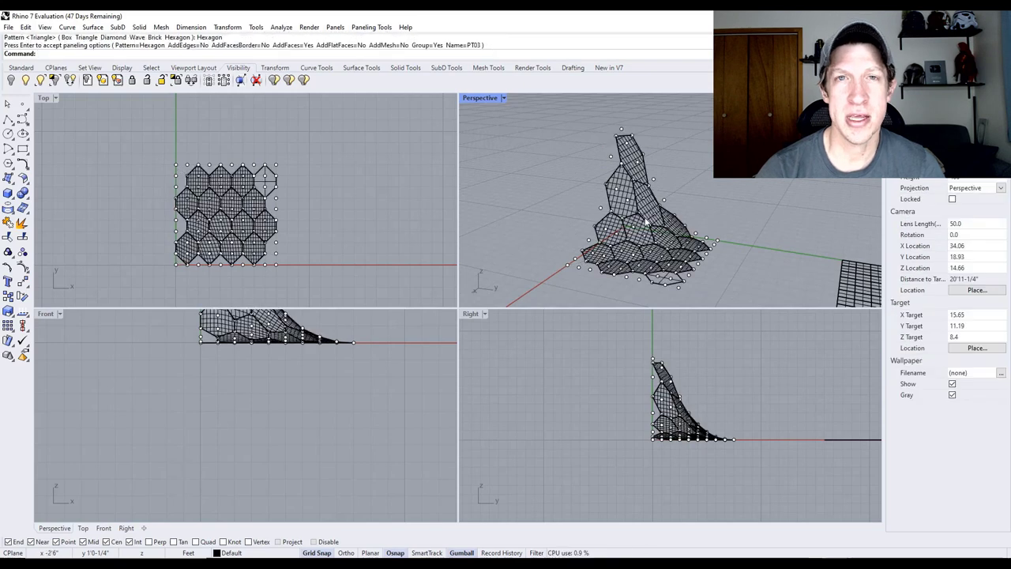
{"action": "key", "text": "ctrl+a"}
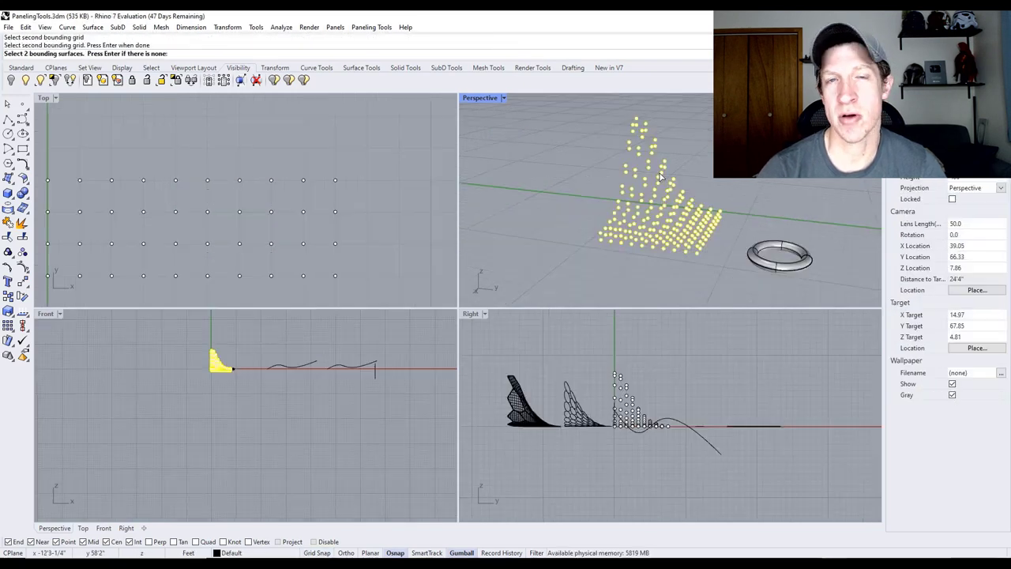
Step: Pick the torus as the module, skipping bounding surfaces, and fill the peaked grid with torus cells
{"action": "key", "text": "Return"}
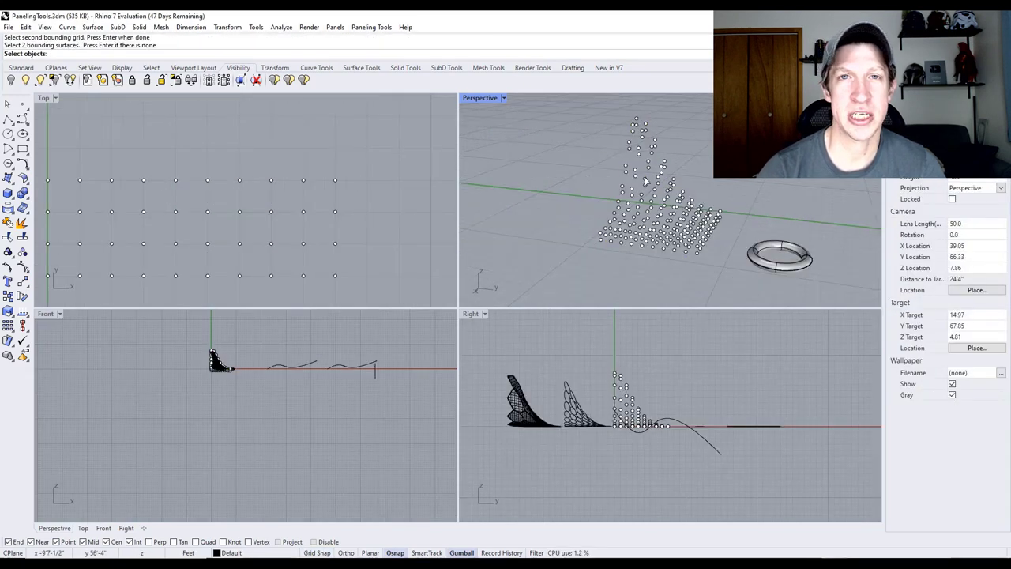
{"action": "right_click_drag", "start_coordinate": [642, 181], "coordinate": [752, 276]}
{"action": "left_click", "coordinate": [752, 276]}
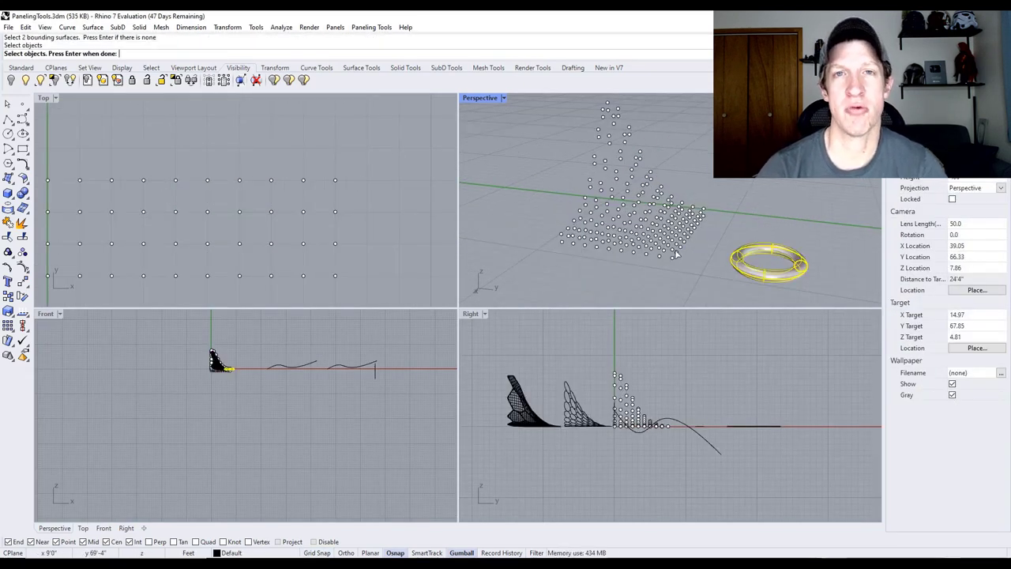
{"action": "key", "text": "Return"}
{"action": "scroll", "coordinate": [726, 272], "scroll_direction": "up", "scroll_amount": 2}
{"action": "right_click_drag", "start_coordinate": [726, 273], "coordinate": [699, 192]}
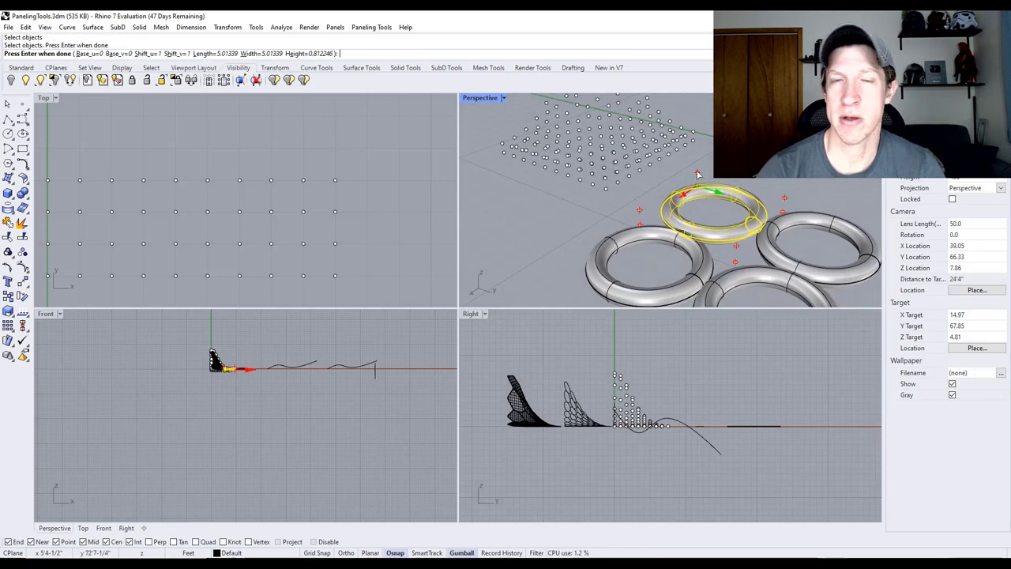
{"action": "scroll", "coordinate": [719, 190], "scroll_direction": "down", "scroll_amount": 5}
{"action": "key", "text": "Return"}
{"action": "scroll", "coordinate": [689, 193], "scroll_direction": "up", "scroll_amount": 8}
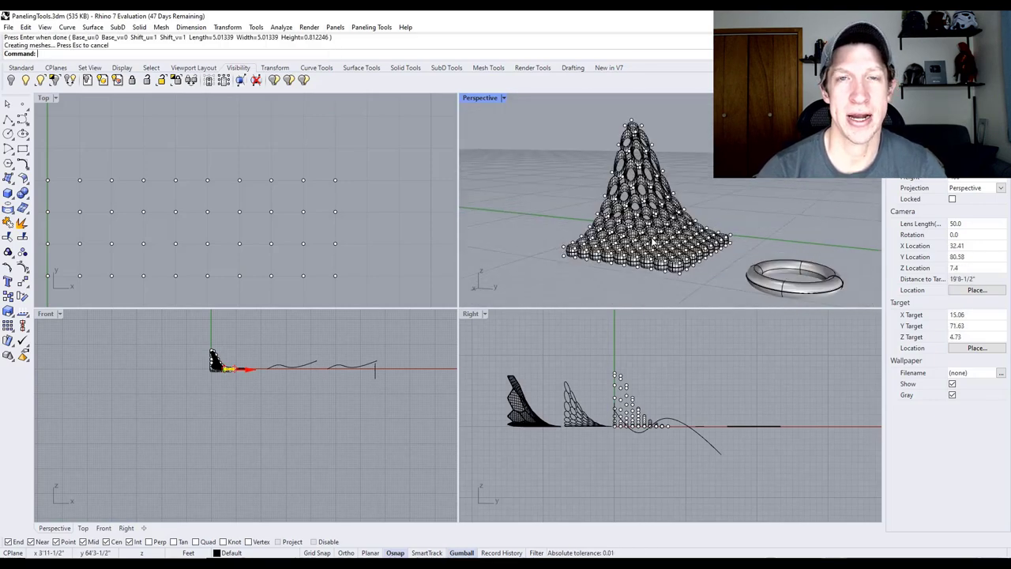
{"action": "scroll", "coordinate": [658, 241], "scroll_direction": "down", "scroll_amount": 4}
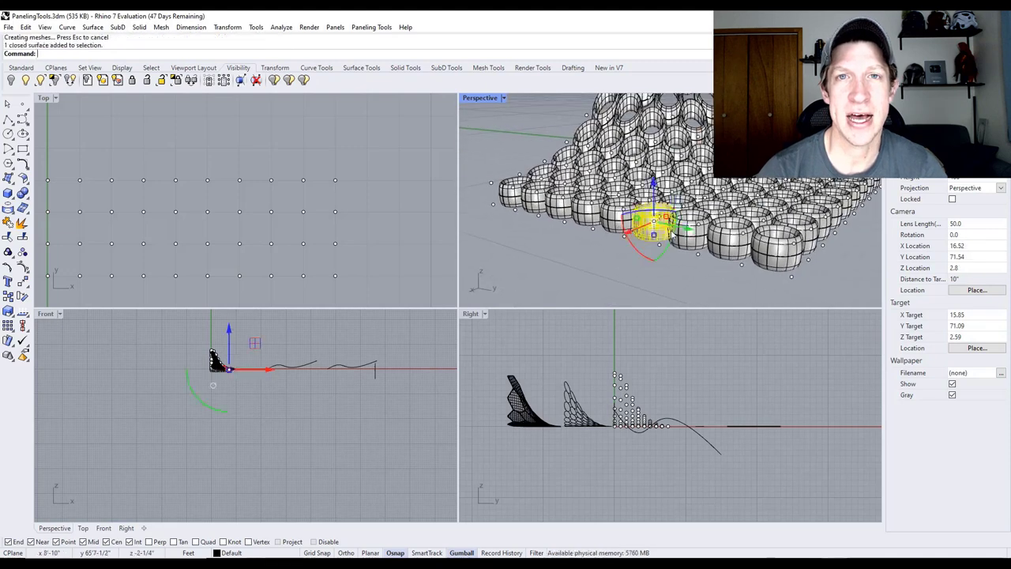